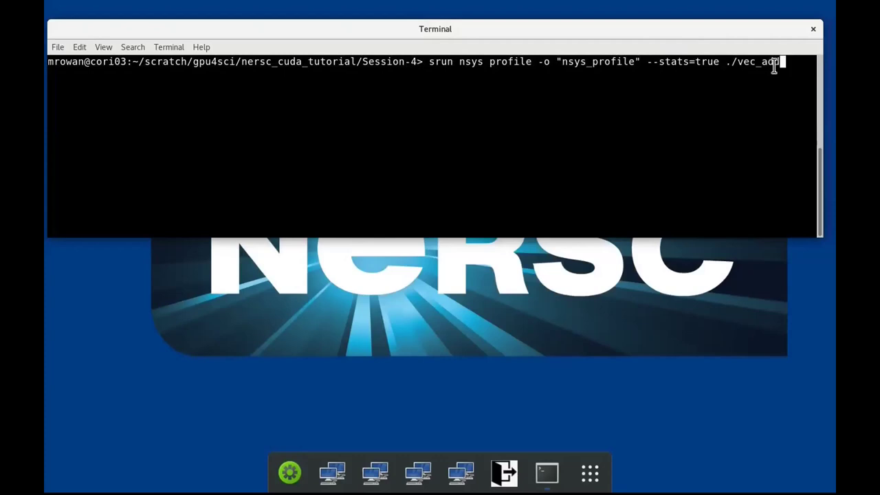
Step: Erase the pending srun nsys profile command from the terminal prompt
{"action": "key", "text": "BackSpace"}
{"action": "key", "text": "BackSpace"}
{"action": "key", "text": "BackSpace"}
{"action": "key", "text": "BackSpace"}
{"action": "key", "text": "BackSpace"}
{"action": "key", "text": "BackSpace"}
{"action": "key", "text": "BackSpace"}
{"action": "key", "text": "BackSpace"}
{"action": "key", "text": "BackSpace"}
{"action": "key", "text": "BackSpace"}
{"action": "key", "text": "BackSpace"}
{"action": "key", "text": "BackSpace"}
{"action": "key", "text": "BackSpace"}
{"action": "key", "text": "BackSpace"}
{"action": "key", "text": "BackSpace"}
{"action": "key", "text": "BackSpace"}
{"action": "key", "text": "BackSpace"}
{"action": "key", "text": "BackSpace"}
{"action": "key", "text": "BackSpace"}
{"action": "key", "text": "BackSpace"}
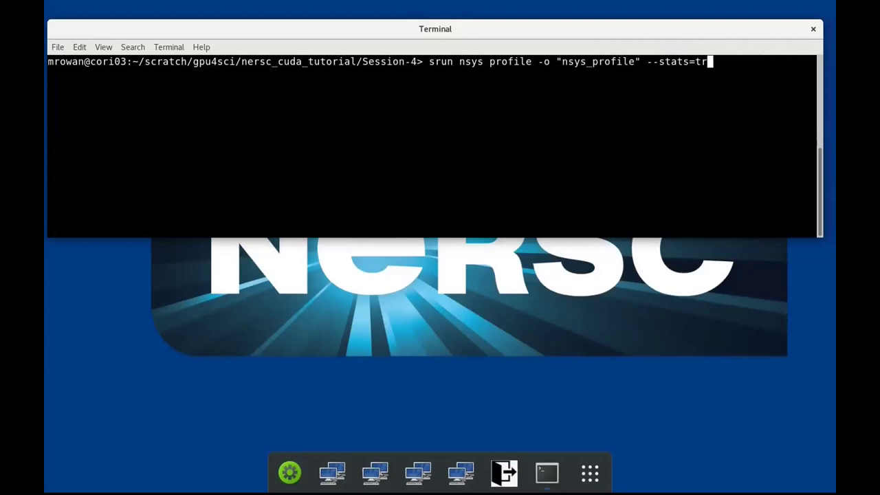
{"action": "key", "text": "BackSpace"}
{"action": "key", "text": "BackSpace"}
{"action": "key", "text": "BackSpace"}
{"action": "key", "text": "BackSpace"}
{"action": "key", "text": "BackSpace"}
{"action": "key", "text": "BackSpace"}
{"action": "key", "text": "BackSpace"}
{"action": "key", "text": "BackSpace"}
{"action": "key", "text": "BackSpace"}
{"action": "key", "text": "BackSpace"}
{"action": "key", "text": "BackSpace"}
{"action": "key", "text": "BackSpace"}
{"action": "key", "text": "BackSpace"}
{"action": "key", "text": "BackSpace"}
{"action": "key", "text": "BackSpace"}
{"action": "key", "text": "BackSpace"}
{"action": "type", "text": "-y"}
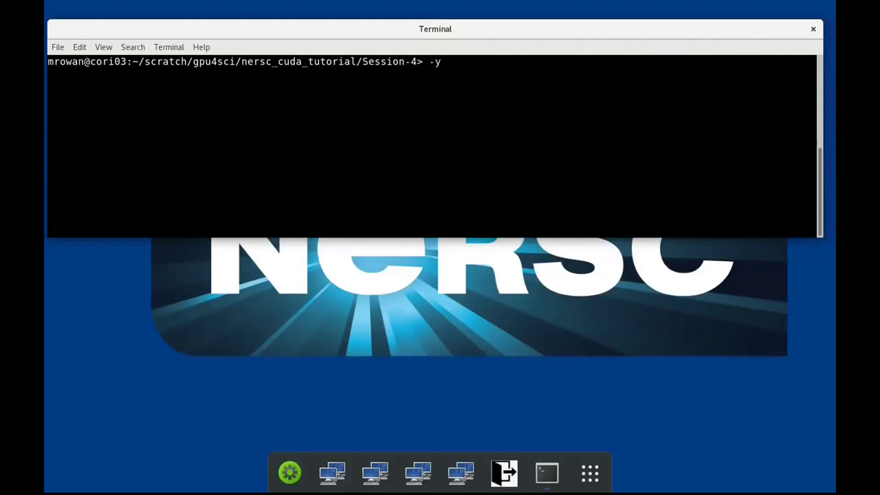
{"action": "type", "text": " -d"}
{"action": "key", "text": "BackSpace"}
{"action": "key", "text": "BackSpace"}
{"action": "key", "text": "BackSpace"}
{"action": "key", "text": "BackSpace"}
{"action": "key", "text": "BackSpace"}
{"action": "key", "text": "BackSpace"}
Step: Run nsight-sys nsys_profile.qdrep to open the profile report in NVIDIA Nsight Systems
{"action": "type", "text": "nsight-sys ns"}
{"action": "key", "text": "Tab"}
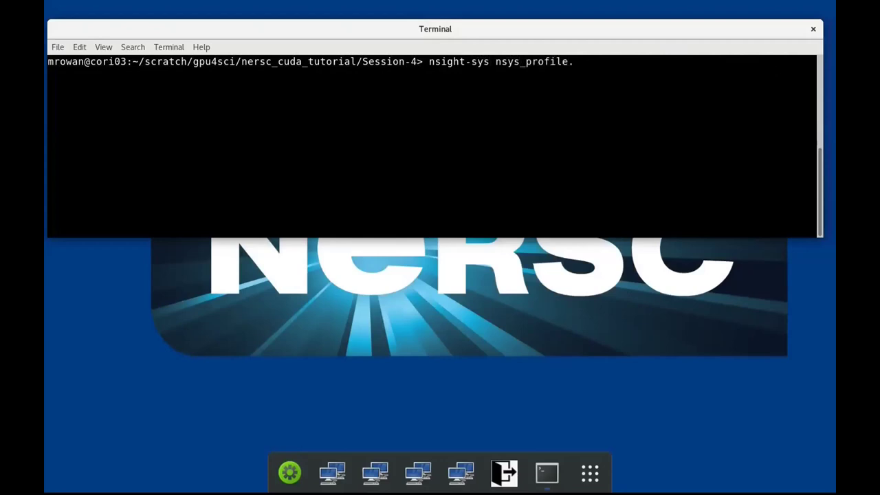
{"action": "type", "text": "qd"}
{"action": "key", "text": "Tab"}
{"action": "key", "text": "Return"}
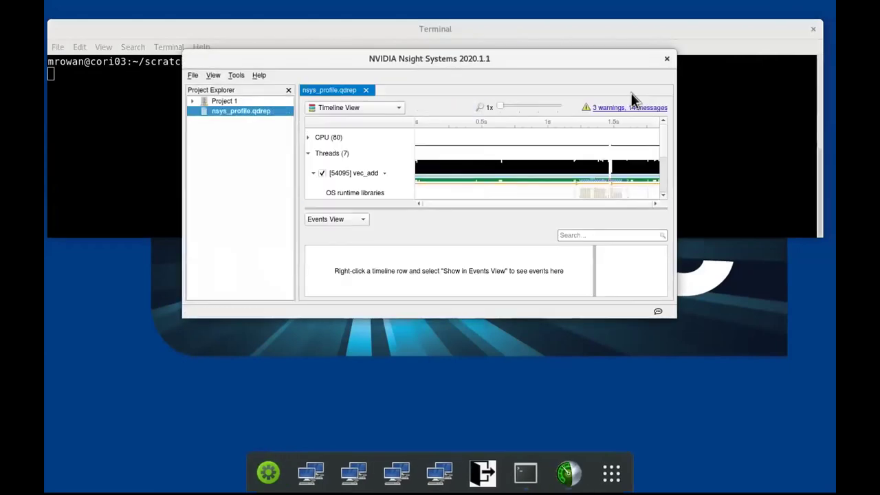
Step: Move and enlarge the NVIDIA Nsight Systems window, then maximize it
{"action": "left_click_drag", "start_coordinate": [473, 66], "coordinate": [356, 45]}
{"action": "left_click_drag", "start_coordinate": [547, 290], "coordinate": [729, 425]}
{"action": "double_click", "coordinate": [319, 32]}
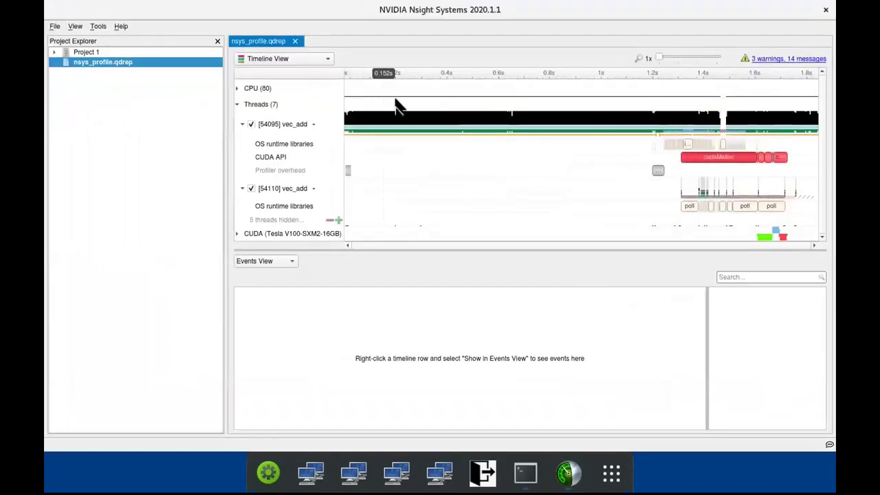
Step: Collapse the Threads group, examine per-core activity in the expanded CPU group, and collapse that group again
{"action": "left_click", "coordinate": [234, 102]}
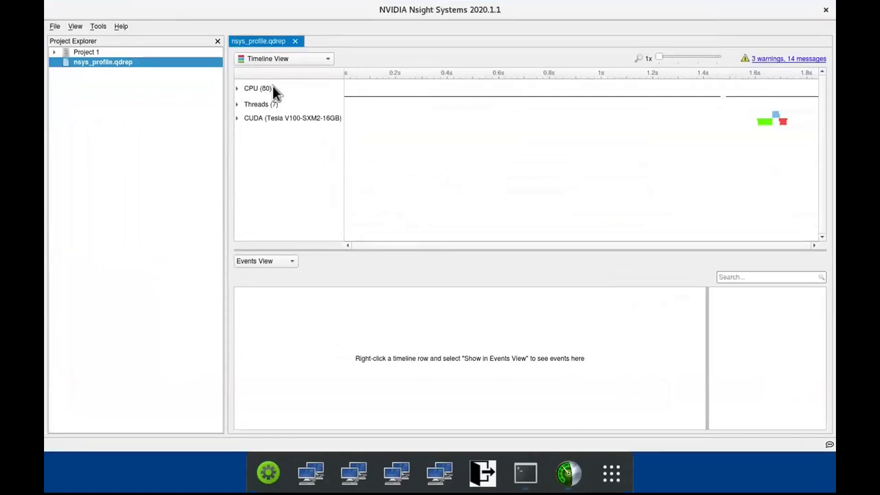
{"action": "left_click", "coordinate": [235, 88]}
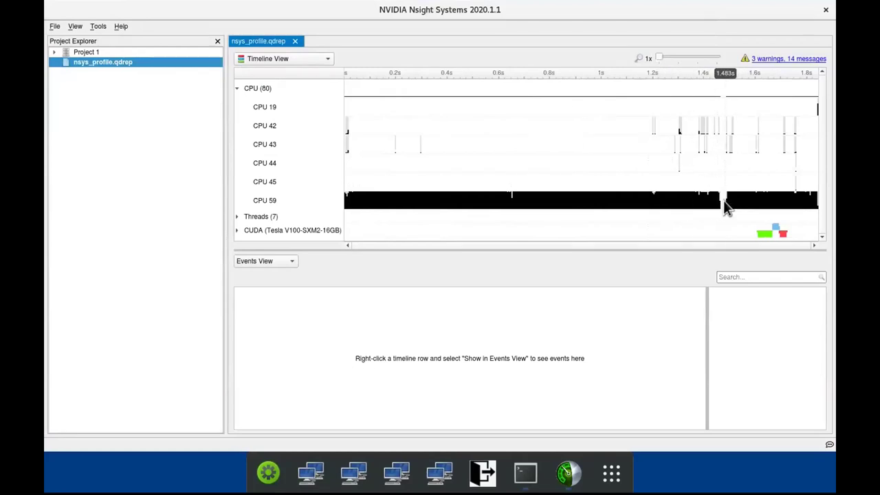
{"action": "mouse_move", "coordinate": [725, 208]}
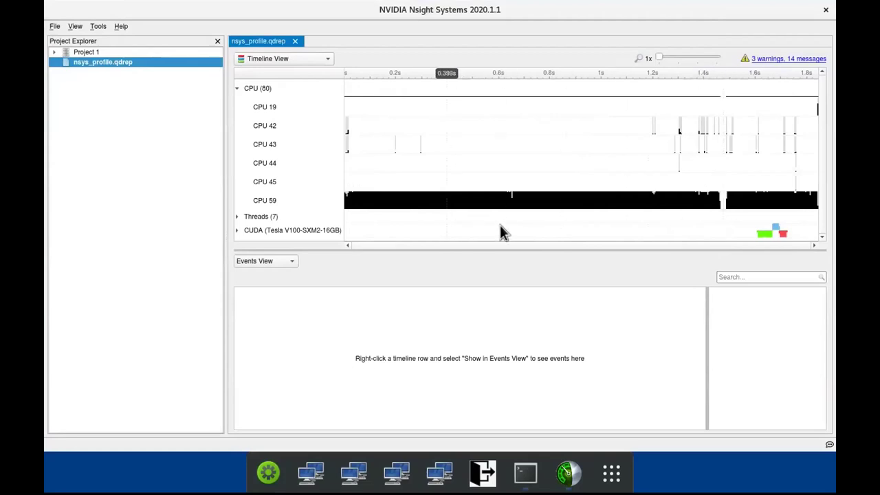
{"action": "left_click", "coordinate": [238, 90]}
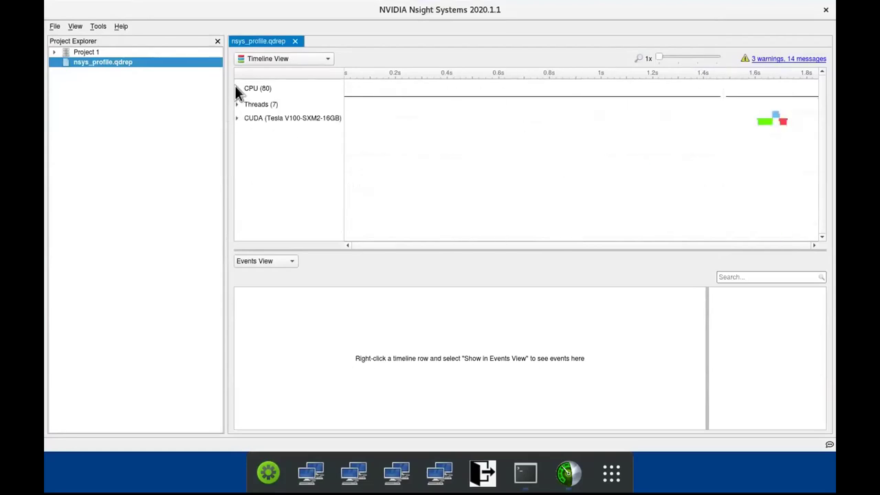
Step: Expand the Threads group and inspect the long cudaMalloc call together with its associated OS runtime library calls
{"action": "left_click", "coordinate": [234, 103]}
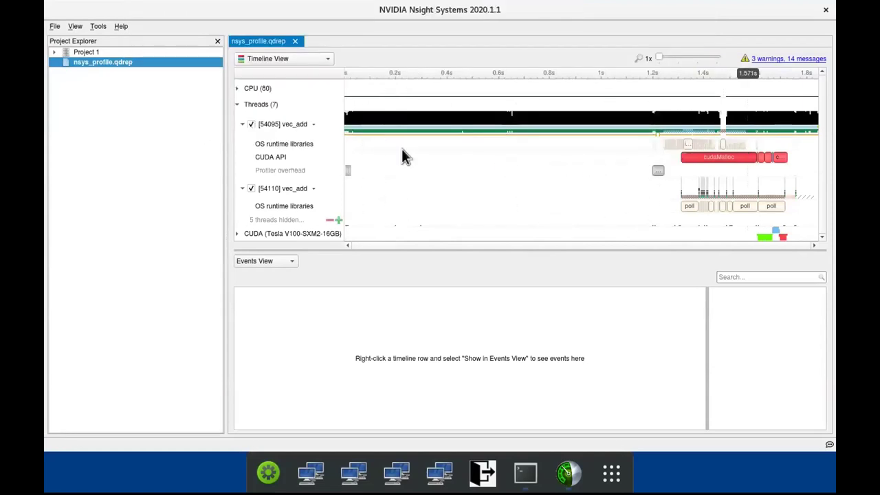
{"action": "left_click", "coordinate": [711, 156]}
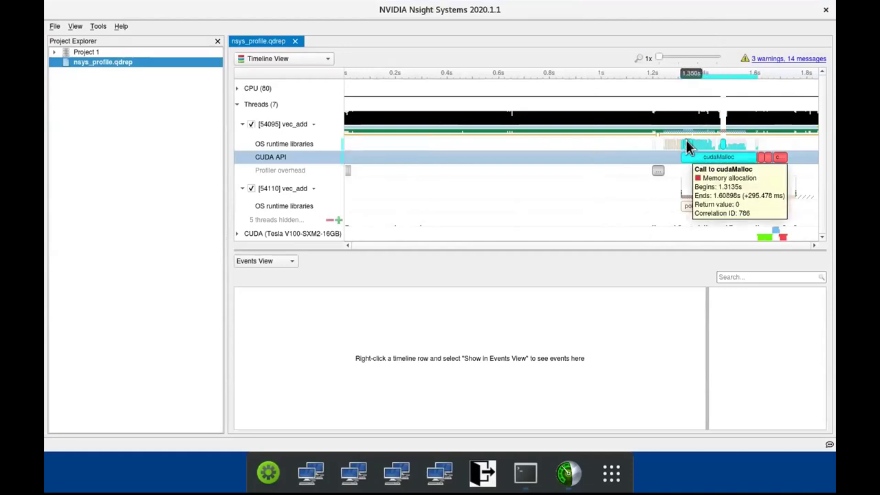
{"action": "mouse_move", "coordinate": [684, 141]}
{"action": "mouse_move", "coordinate": [700, 158]}
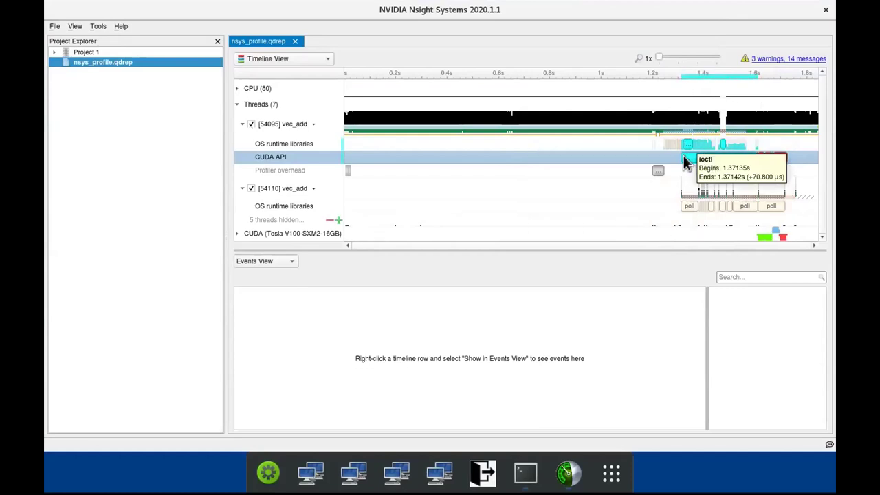
Step: Highlight the kernel block in the CUDA row and zoom the timeline into a range of about 178 ms around it
{"action": "left_click", "coordinate": [774, 234]}
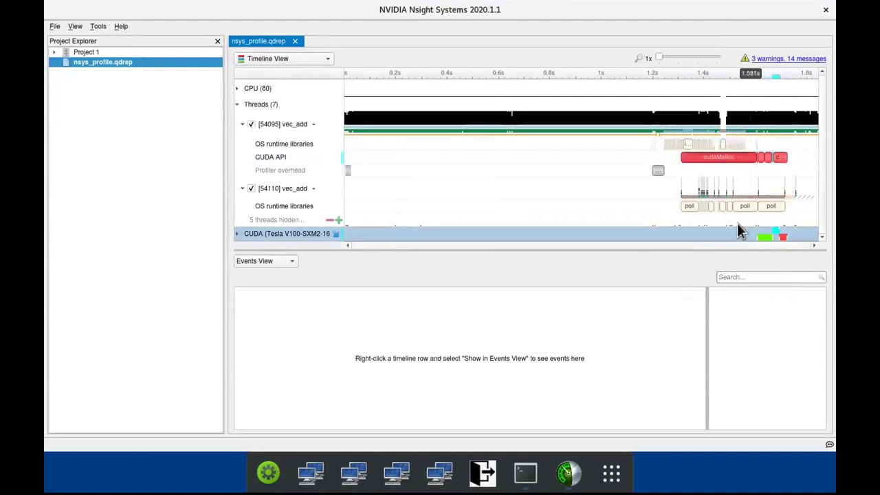
{"action": "left_click", "coordinate": [767, 224]}
{"action": "right_click", "coordinate": [780, 226]}
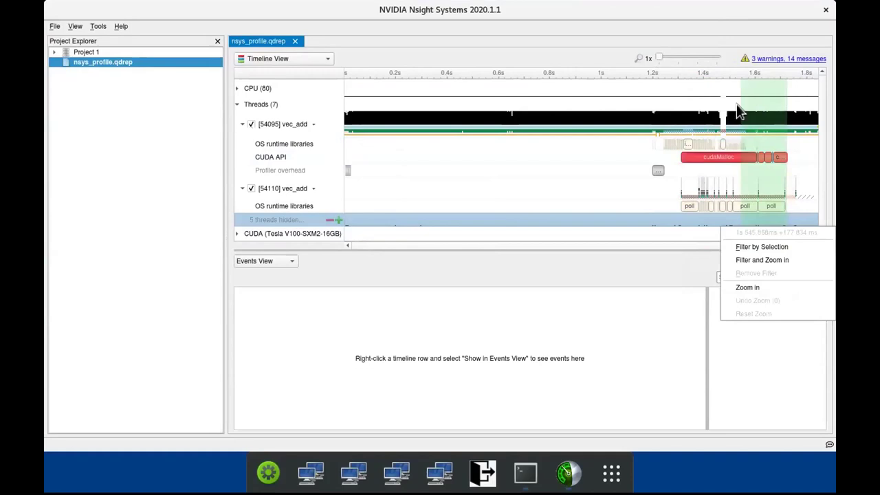
{"action": "left_click", "coordinate": [747, 287]}
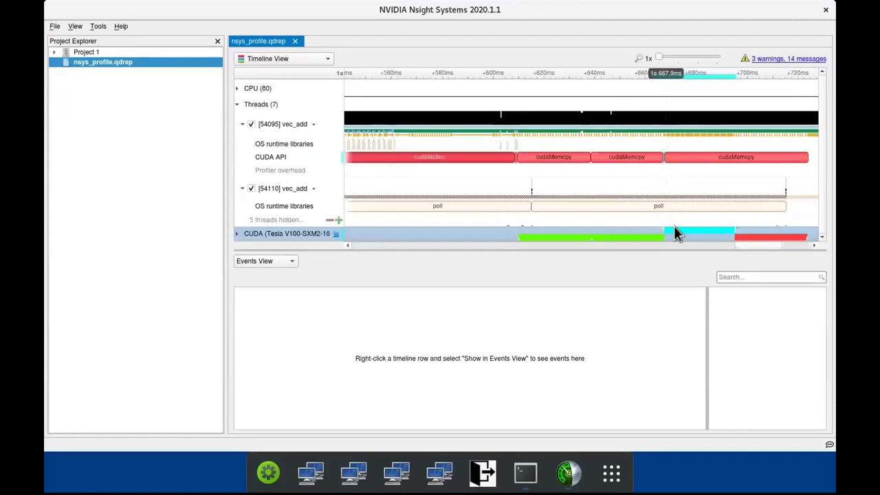
Step: Zoom into a range of about 4.5 ms around the gap between the last two cudaMemcpy calls and inspect the kernel launch
{"action": "left_click_drag", "start_coordinate": [657, 165], "coordinate": [668, 159]}
{"action": "right_click", "coordinate": [668, 159]}
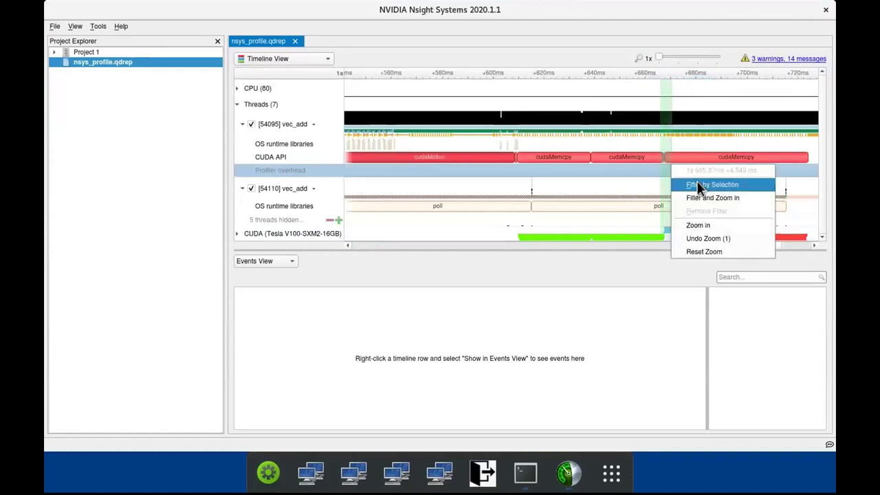
{"action": "left_click", "coordinate": [701, 225]}
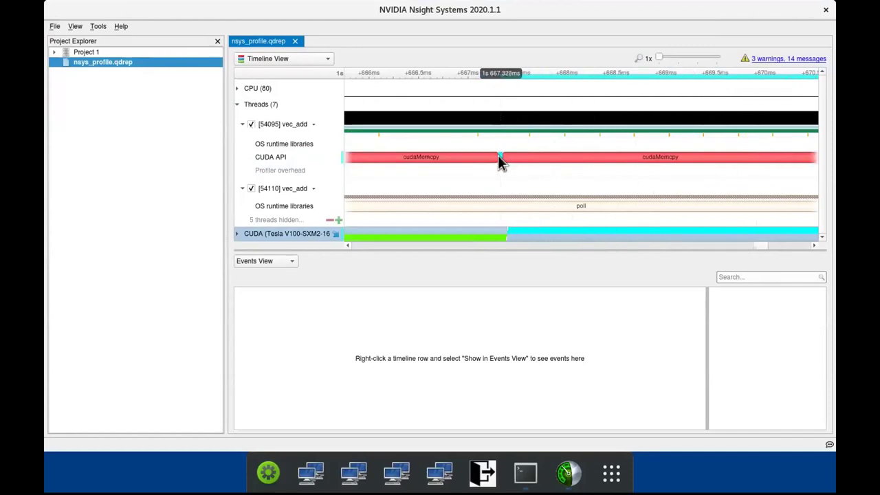
{"action": "mouse_move", "coordinate": [499, 161]}
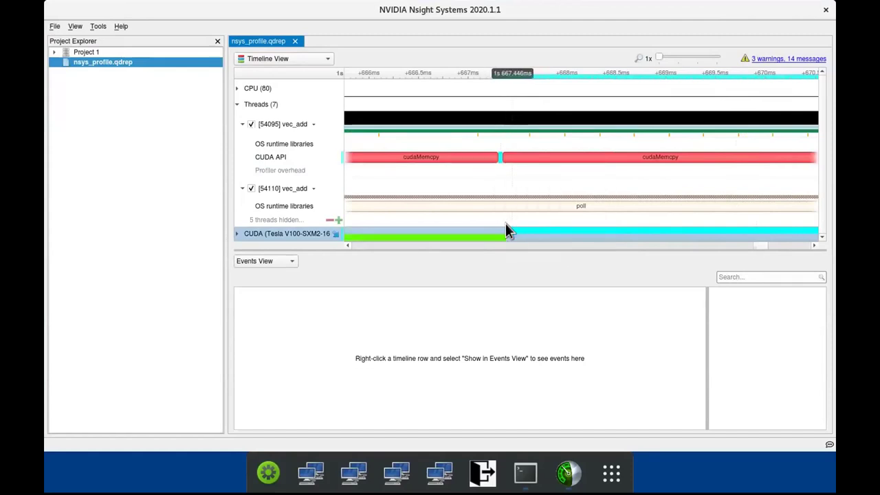
Step: Measure the delay between the kernel launch in the CUDA API row and the kernel's start on the GPU
{"action": "left_click_drag", "start_coordinate": [505, 227], "coordinate": [501, 227]}
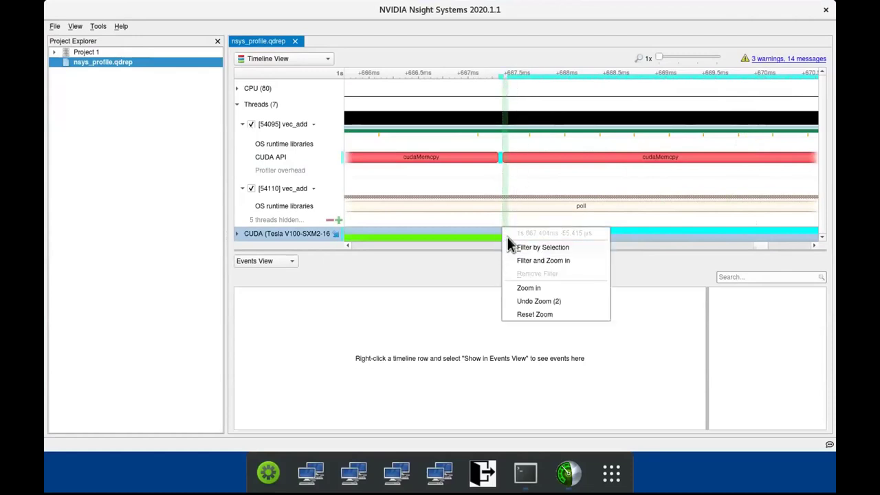
{"action": "left_click", "coordinate": [499, 195]}
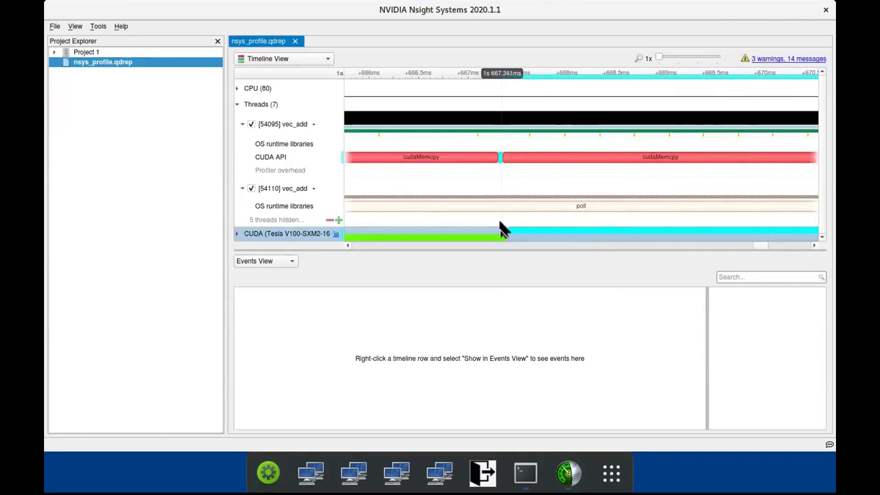
{"action": "mouse_move", "coordinate": [503, 225]}
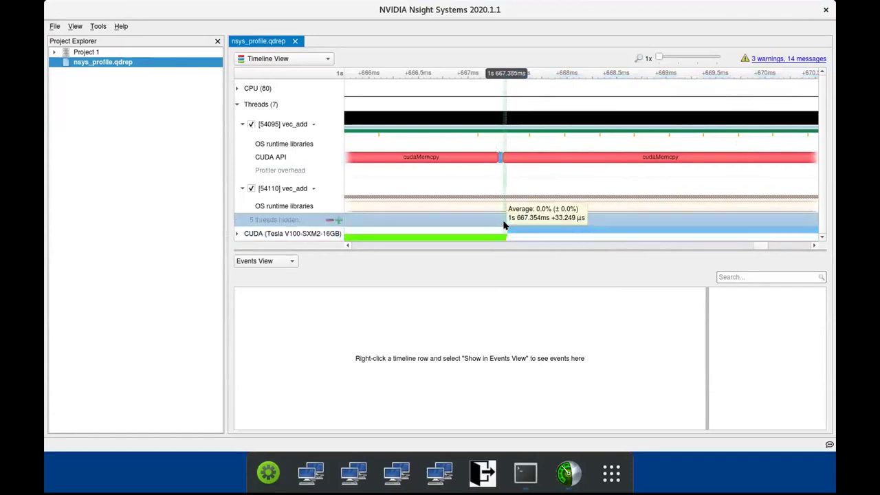
{"action": "right_click", "coordinate": [504, 226]}
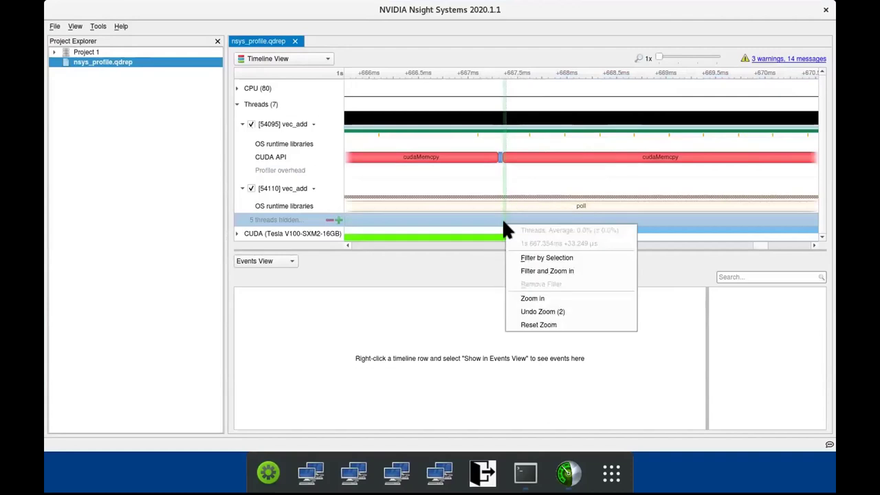
{"action": "left_click", "coordinate": [501, 168]}
{"action": "left_click", "coordinate": [501, 160]}
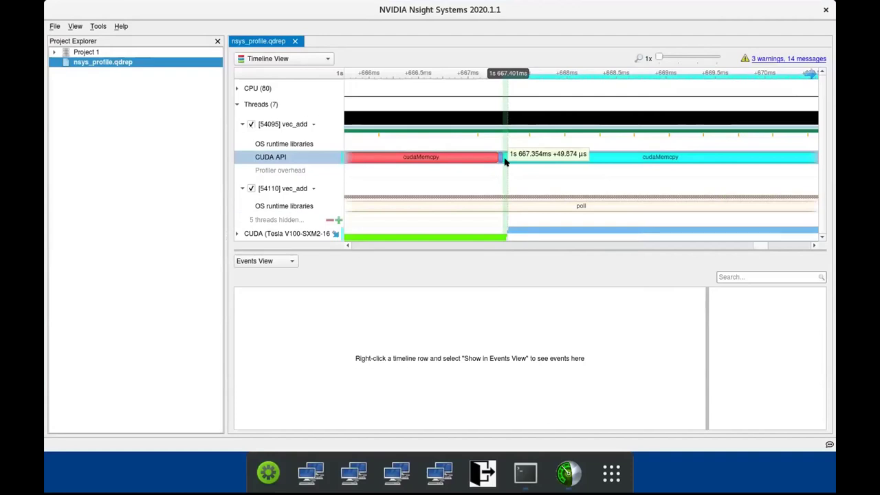
{"action": "right_click", "coordinate": [505, 162]}
{"action": "left_click", "coordinate": [455, 208]}
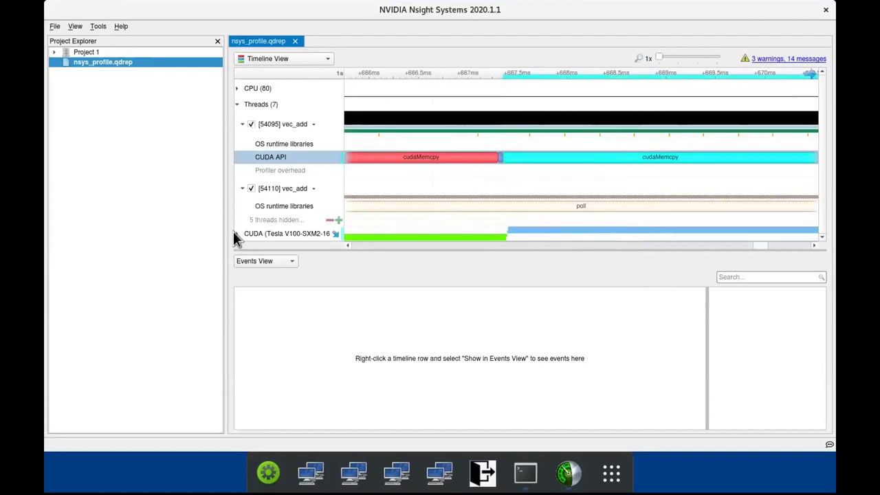
Step: Expand the CUDA device row with its Kernels, Memory and All Streams rows, highlighting the vector_add_kernel and memory transfer events
{"action": "scroll", "coordinate": [408, 217], "scroll_direction": "down", "scroll_amount": 1}
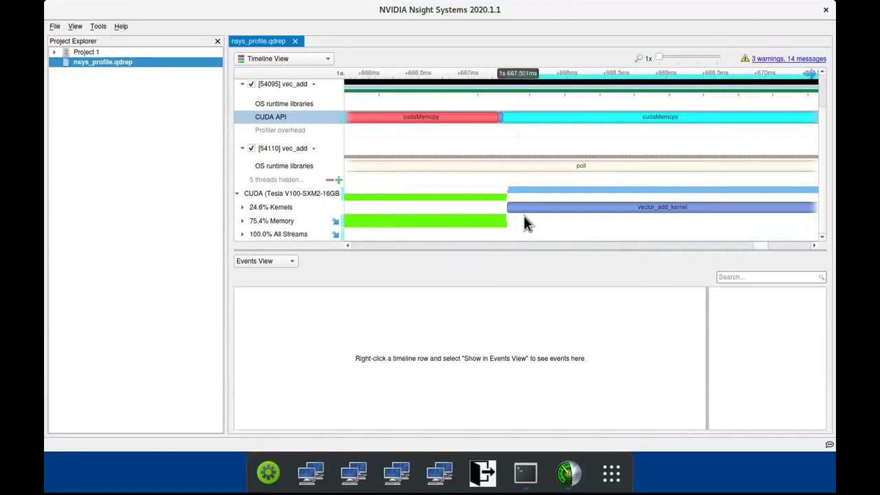
{"action": "left_click", "coordinate": [553, 206]}
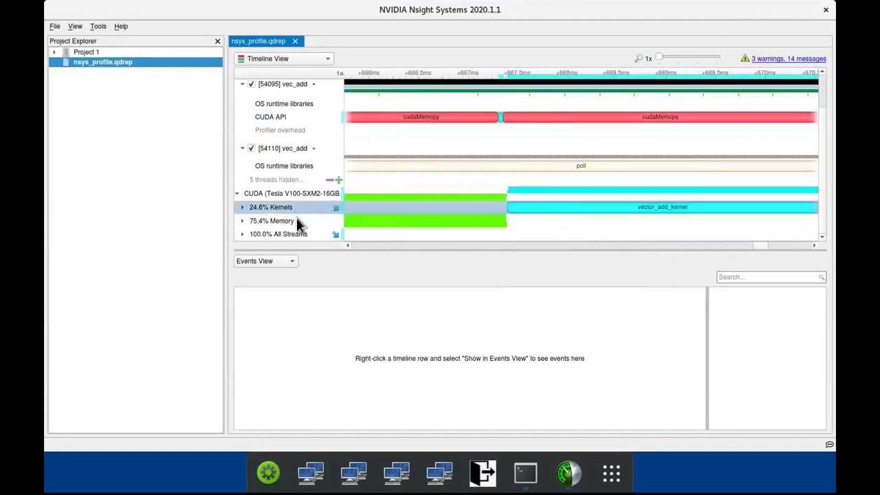
{"action": "left_click", "coordinate": [414, 220]}
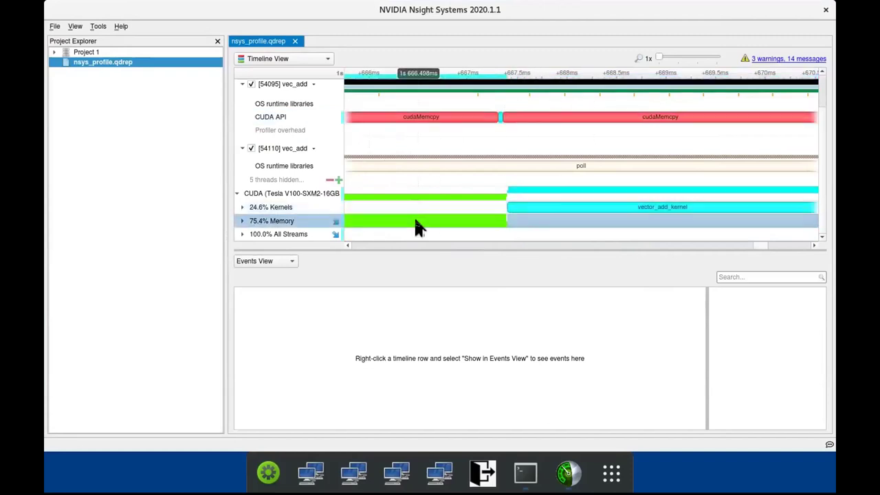
{"action": "left_click", "coordinate": [242, 220]}
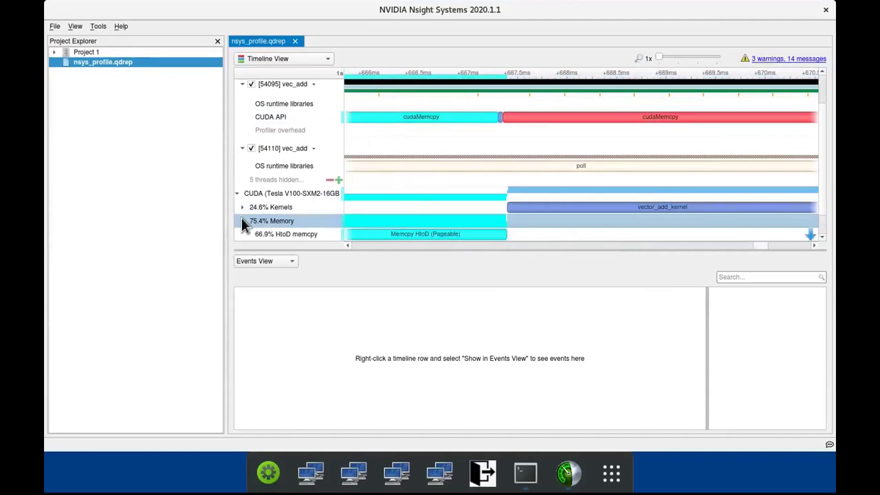
{"action": "left_click", "coordinate": [241, 206]}
{"action": "scroll", "coordinate": [353, 208], "scroll_direction": "down", "scroll_amount": 1}
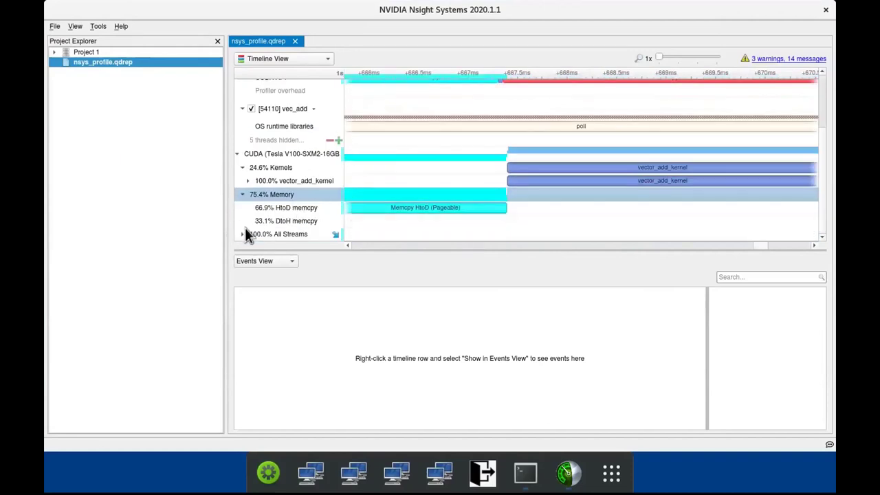
{"action": "left_click", "coordinate": [242, 234]}
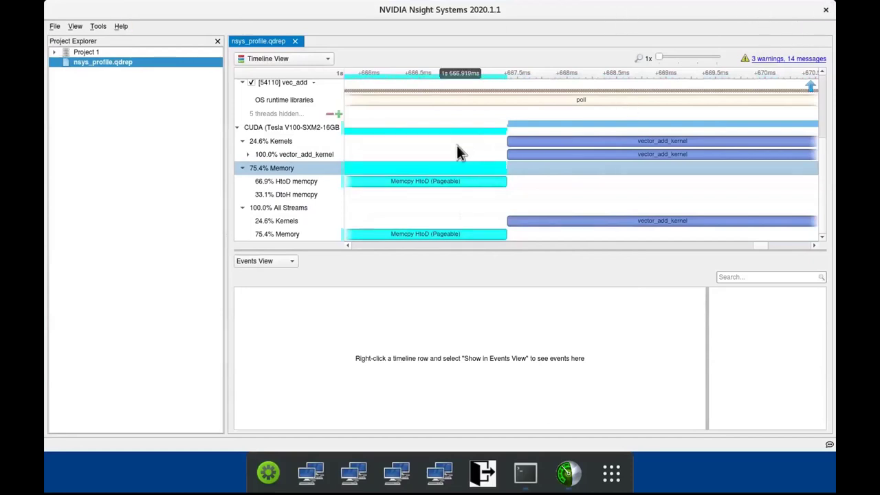
Step: Look over the expanded CUDA timeline rows and close NVIDIA Nsight Systems
{"action": "scroll", "coordinate": [458, 151], "scroll_direction": "up", "scroll_amount": 3}
{"action": "scroll", "coordinate": [465, 217], "scroll_direction": "down", "scroll_amount": 3}
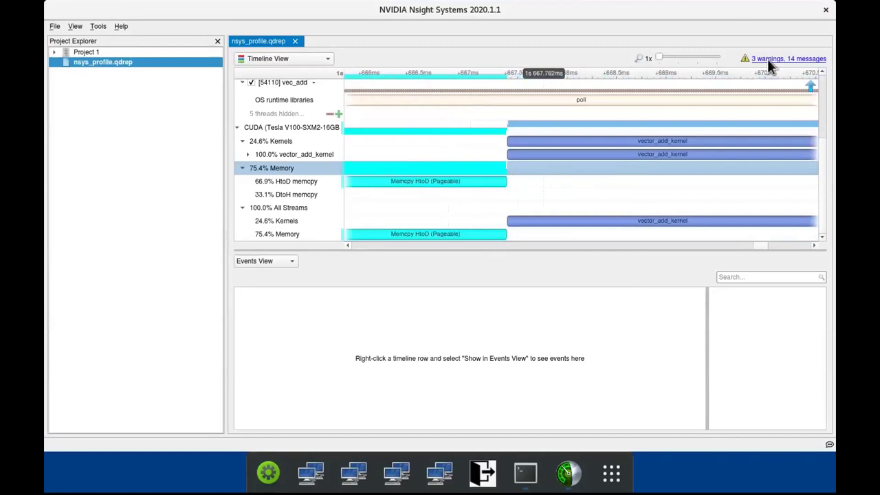
{"action": "left_click", "coordinate": [825, 11]}
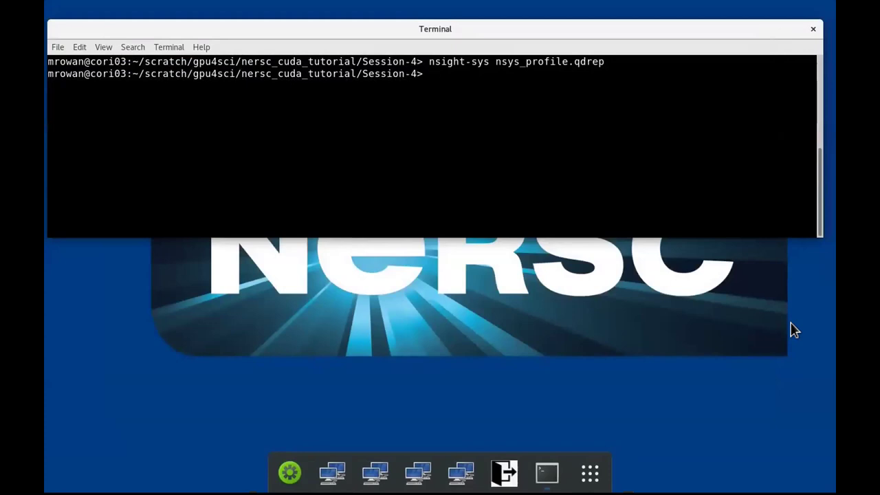
Step: Write srun nv0nsight-cu-cli -o cu_profile -k "vector_add_kernel" ./vec_add at the terminal prompt without running it
{"action": "type", "text": "srun nv0nsight"}
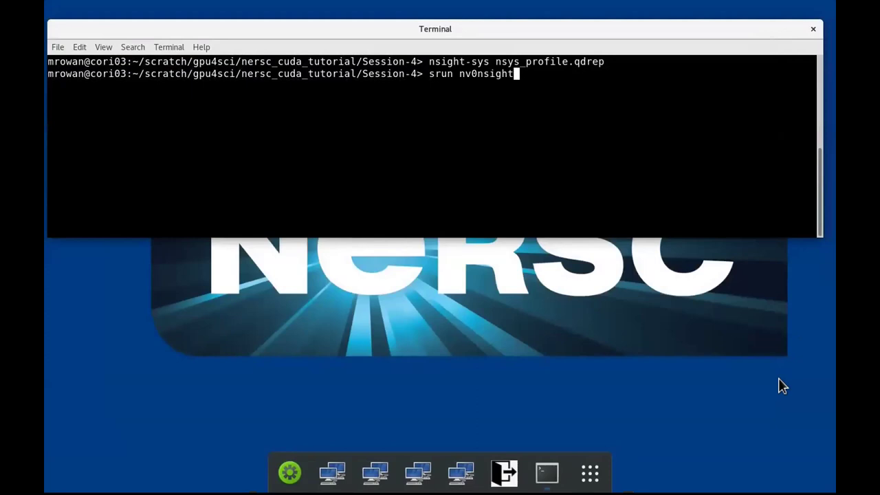
{"action": "type", "text": "-cu-cli -o cu_profil"}
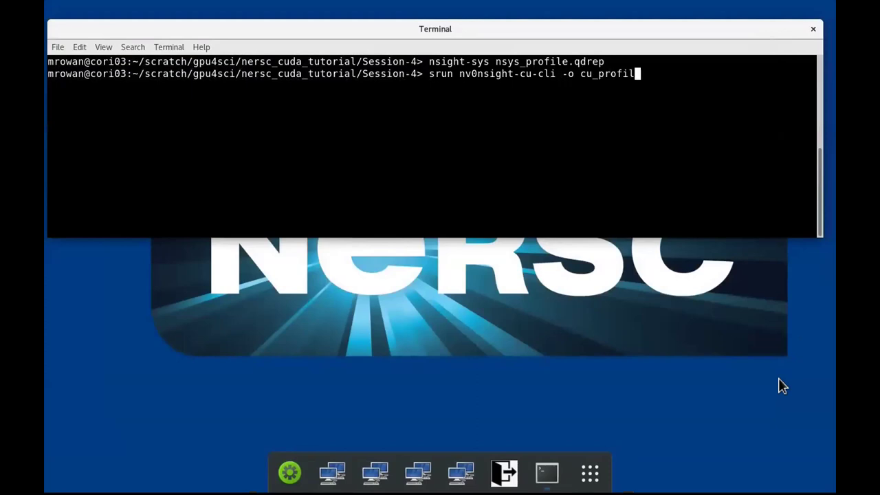
{"action": "type", "text": "e -k"}
{"action": "type", "text": "ve"}
{"action": "key", "text": "BackSpace"}
{"action": "key", "text": "BackSpace"}
{"action": "type", "text": "\"vector_add_kernel\""}
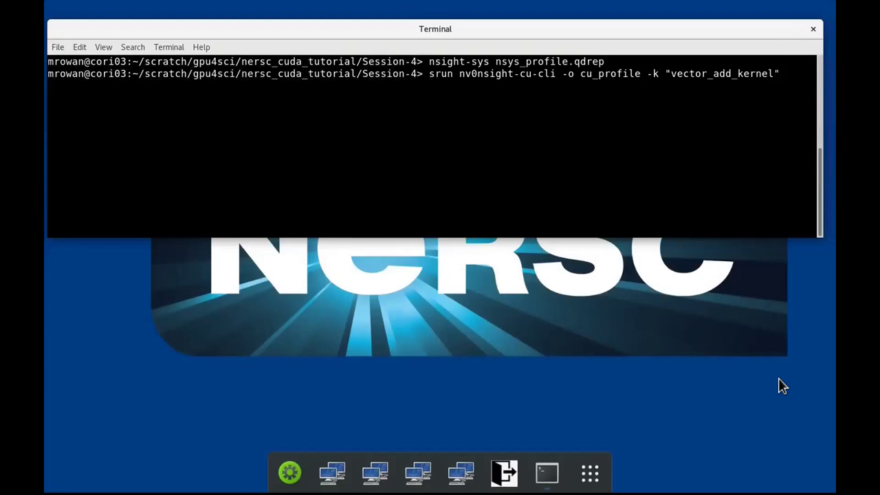
{"action": "type", "text": "./vec_add"}
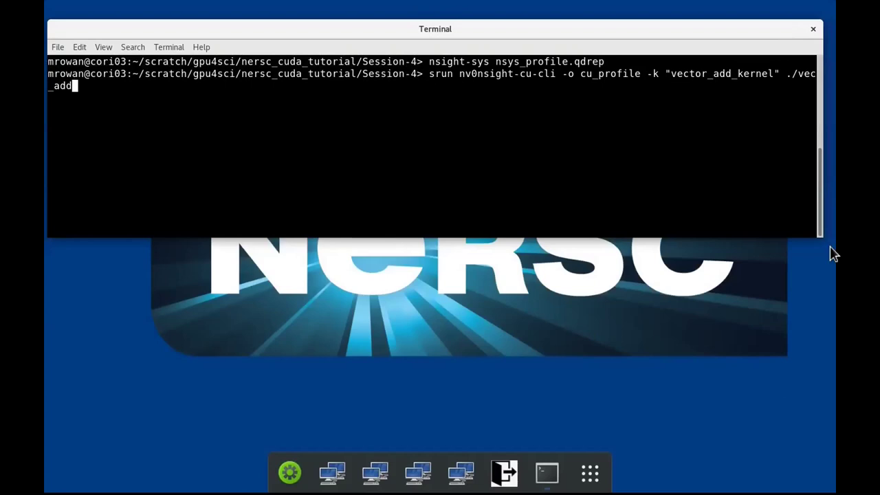
Step: Widen the terminal window slightly and erase everything after srun from the pending command
{"action": "left_click_drag", "start_coordinate": [816, 218], "coordinate": [827, 218]}
{"action": "key", "text": "BackSpace"}
{"action": "key", "text": "BackSpace"}
{"action": "key", "text": "BackSpace"}
{"action": "key", "text": "BackSpace"}
{"action": "key", "text": "BackSpace"}
{"action": "key", "text": "BackSpace"}
{"action": "key", "text": "BackSpace"}
{"action": "key", "text": "BackSpace"}
{"action": "key", "text": "BackSpace"}
{"action": "key", "text": "BackSpace"}
{"action": "key", "text": "BackSpace"}
{"action": "key", "text": "BackSpace"}
{"action": "key", "text": "BackSpace"}
{"action": "key", "text": "BackSpace"}
{"action": "key", "text": "BackSpace"}
{"action": "key", "text": "BackSpace"}
{"action": "key", "text": "BackSpace"}
{"action": "key", "text": "BackSpace"}
{"action": "key", "text": "BackSpace"}
{"action": "key", "text": "BackSpace"}
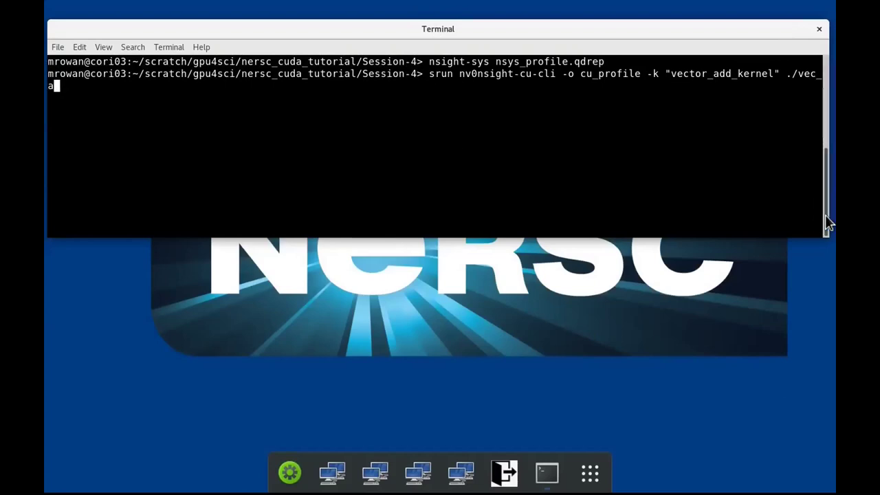
{"action": "key", "text": "BackSpace"}
{"action": "key", "text": "BackSpace"}
{"action": "key", "text": "BackSpace"}
{"action": "key", "text": "BackSpace"}
{"action": "key", "text": "BackSpace"}
{"action": "key", "text": "BackSpace"}
{"action": "key", "text": "BackSpace"}
{"action": "key", "text": "BackSpace"}
{"action": "key", "text": "BackSpace"}
{"action": "key", "text": "BackSpace"}
{"action": "key", "text": "BackSpace"}
{"action": "key", "text": "BackSpace"}
{"action": "key", "text": "BackSpace"}
{"action": "key", "text": "BackSpace"}
{"action": "key", "text": "BackSpace"}
{"action": "key", "text": "BackSpace"}
{"action": "key", "text": "BackSpace"}
{"action": "key", "text": "BackSpace"}
{"action": "key", "text": "BackSpace"}
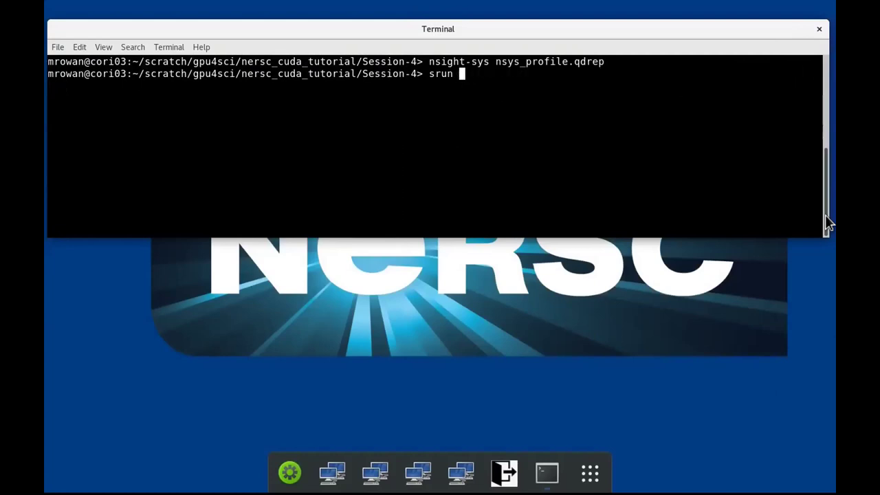